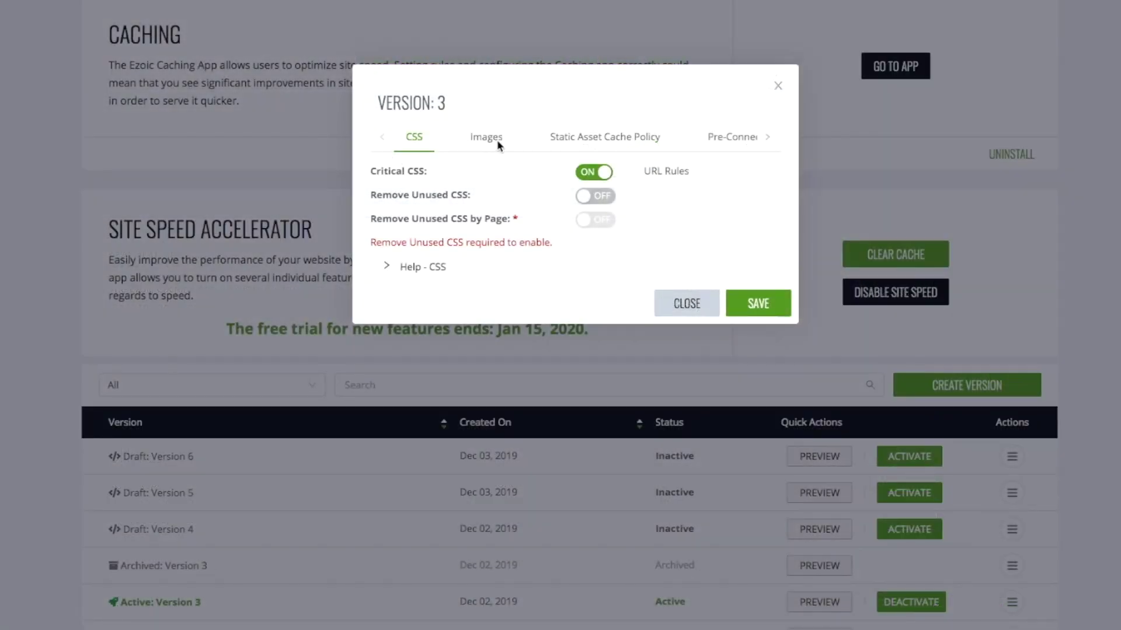
Review Version 3's Images, Static Asset Cache Policy, Pre-Connect, Script Execution and Content settings, ending on Lazy Load Iframes.
click(492, 138)
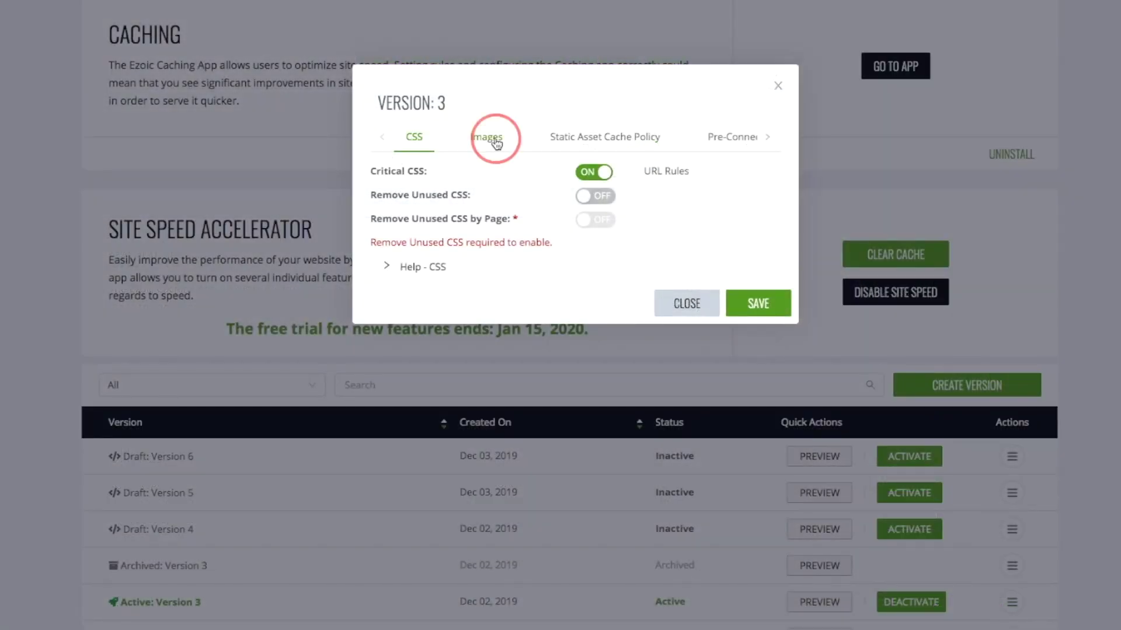
click(649, 139)
click(749, 140)
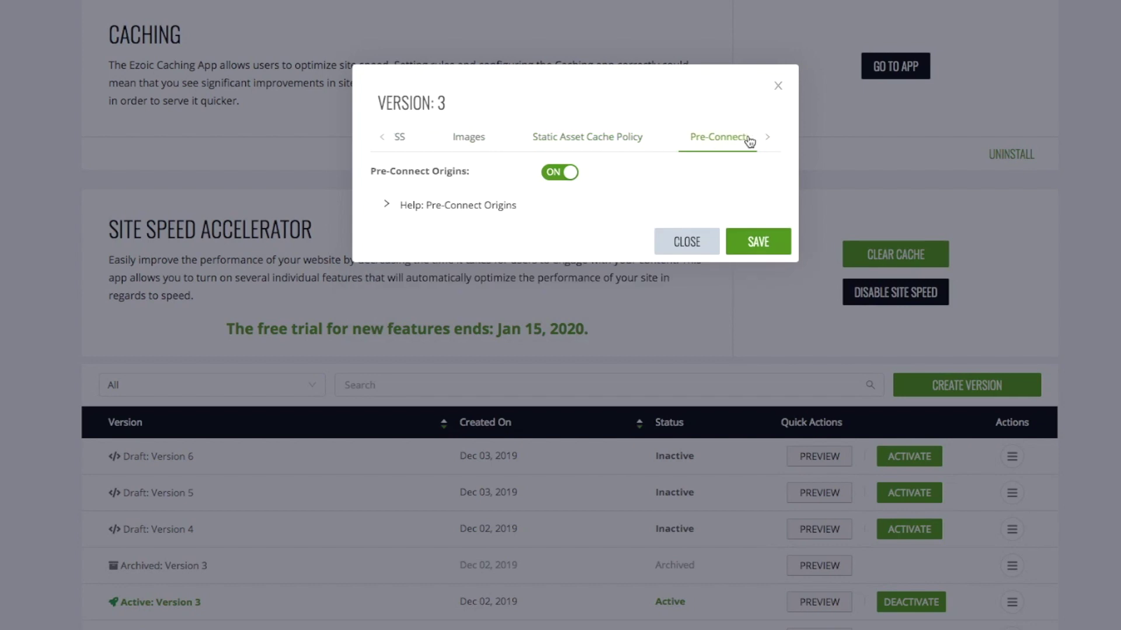
click(767, 138)
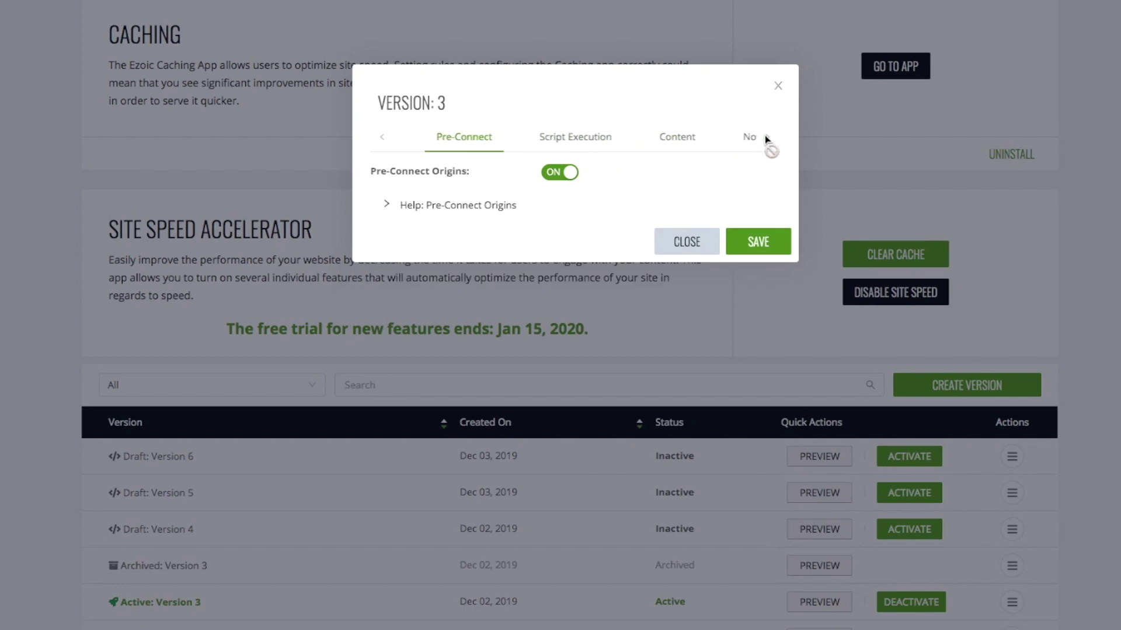
click(542, 142)
click(675, 145)
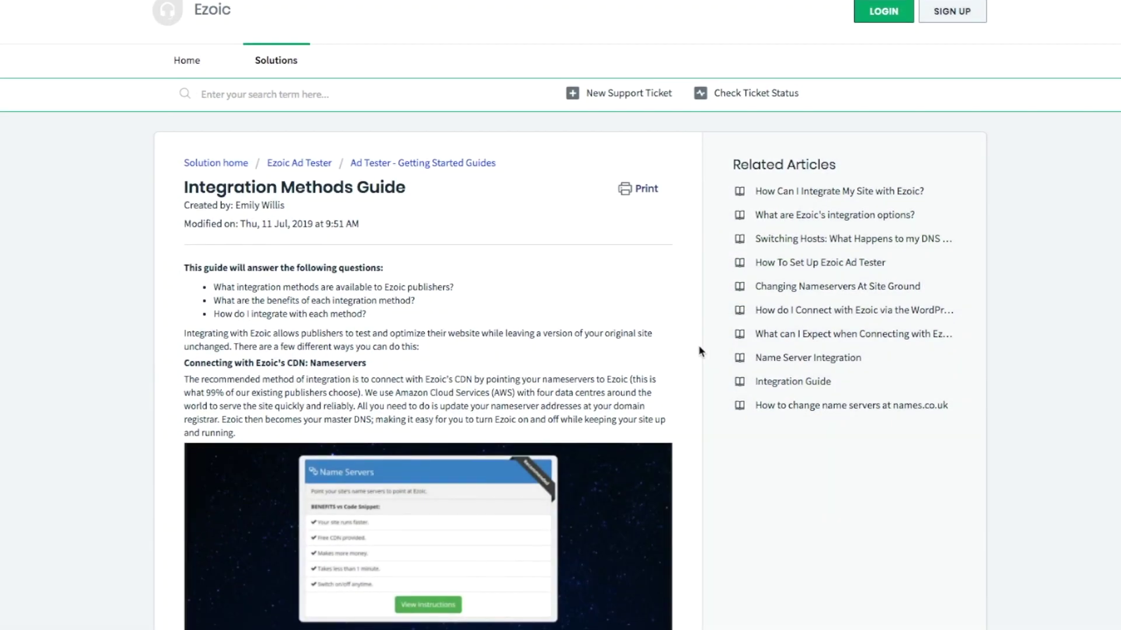
scroll(700, 350, down, 1)
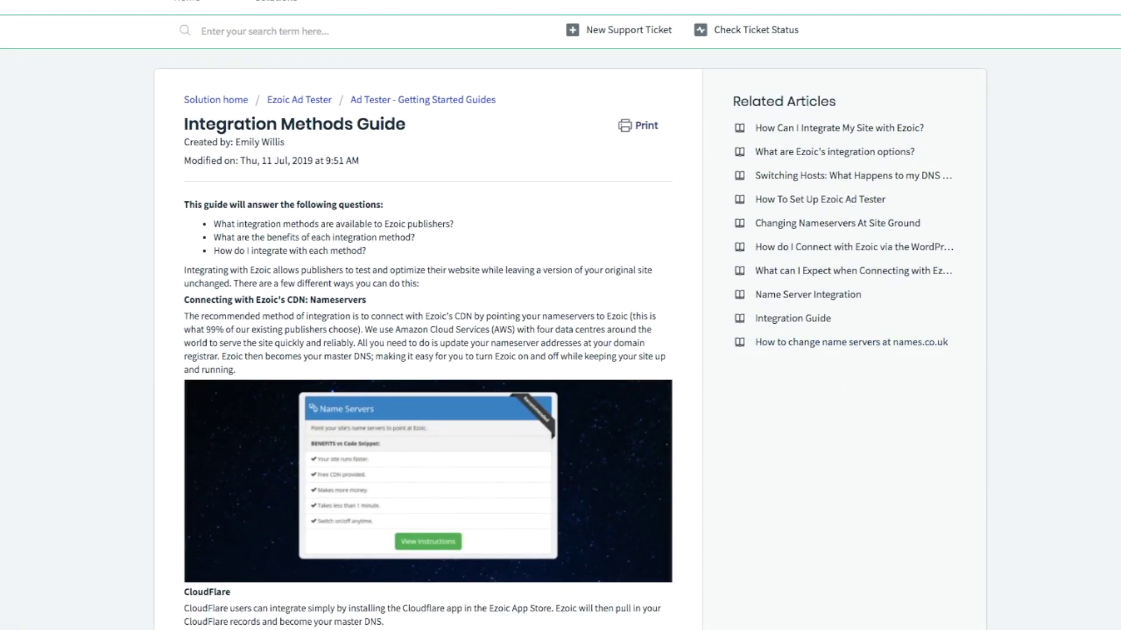
scroll(983, 450, down, 2)
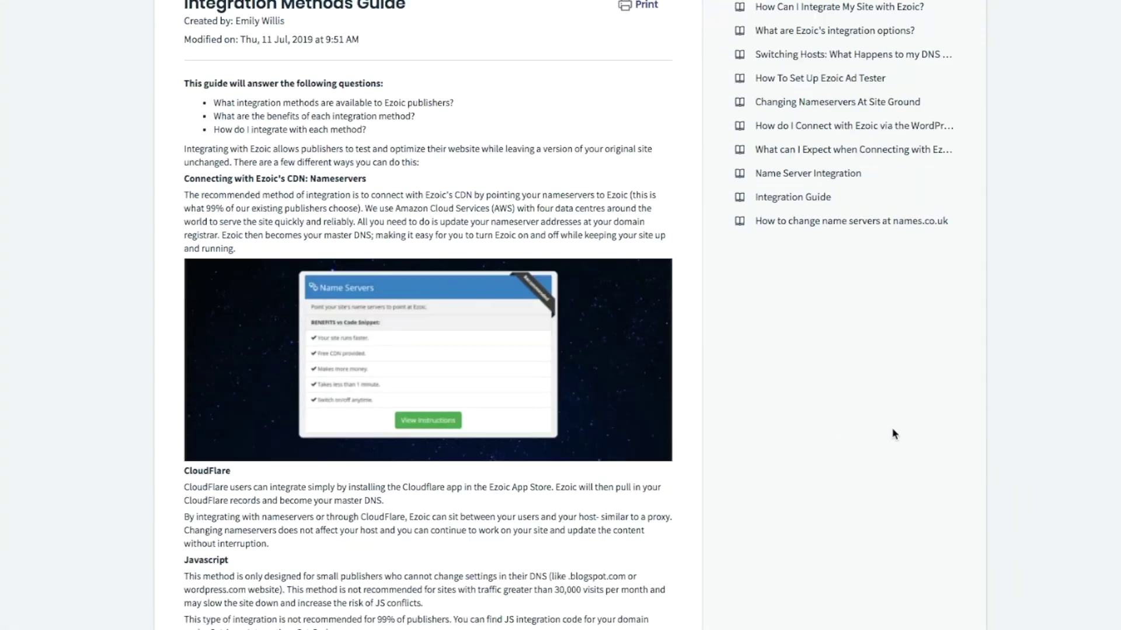
scroll(895, 435, down, 1)
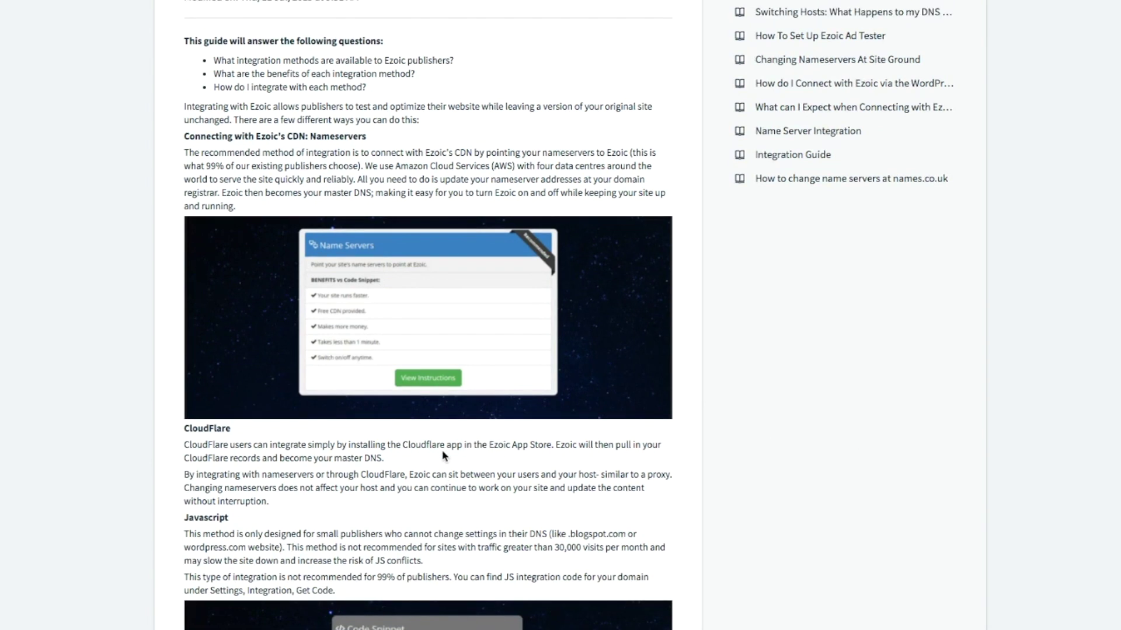
scroll(461, 462, up, 2)
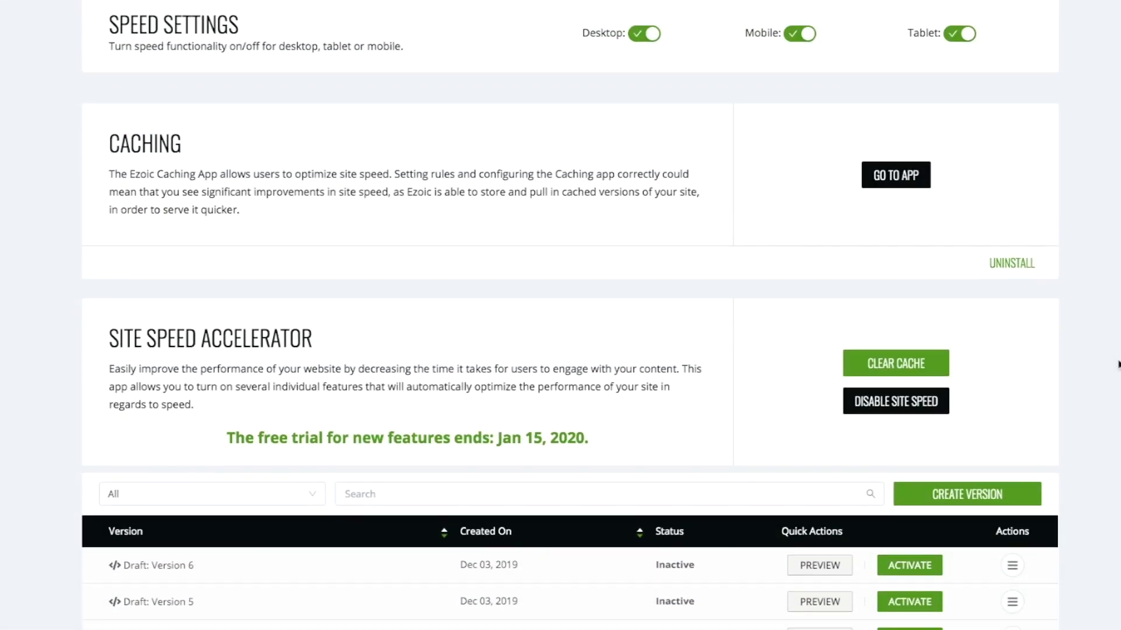
scroll(1118, 365, down, 1)
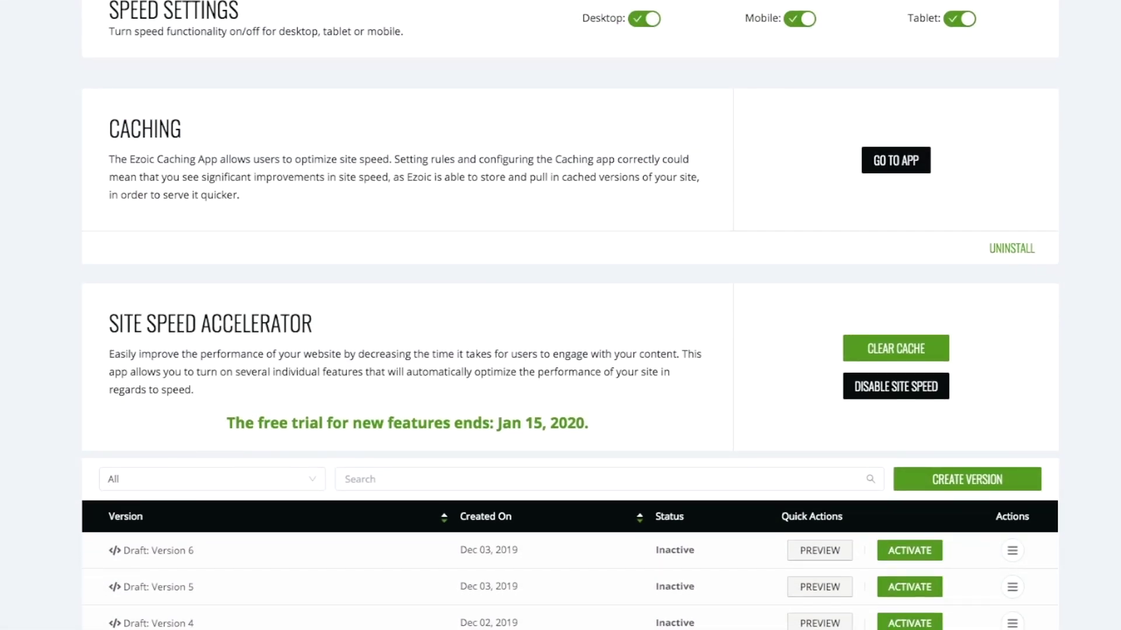
scroll(1084, 489, down, 5)
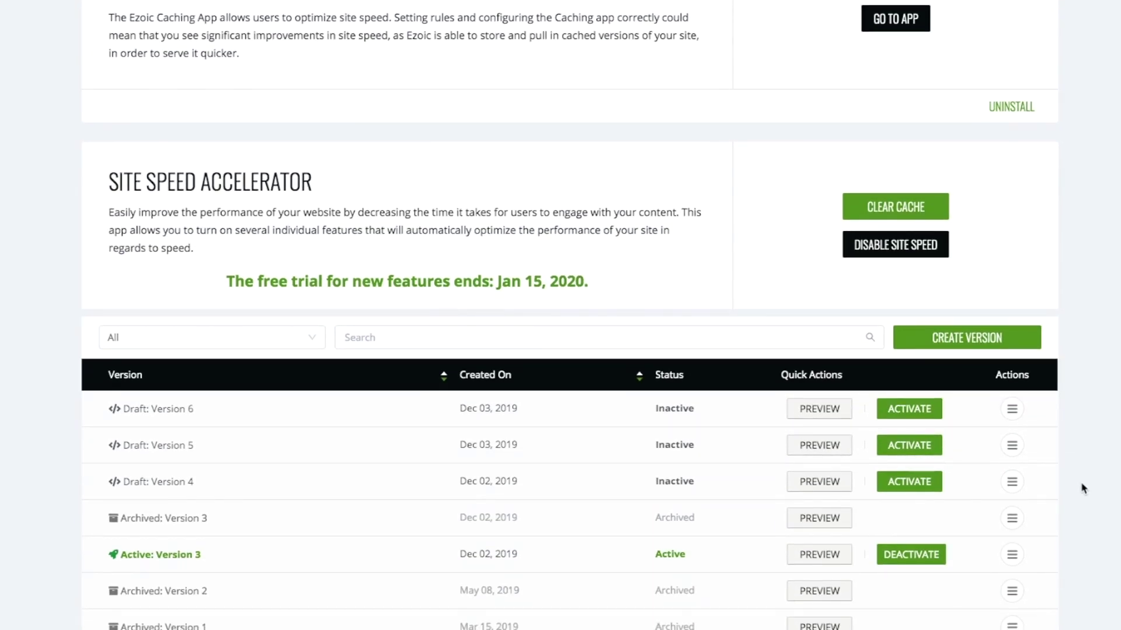
scroll(1087, 486, down, 1)
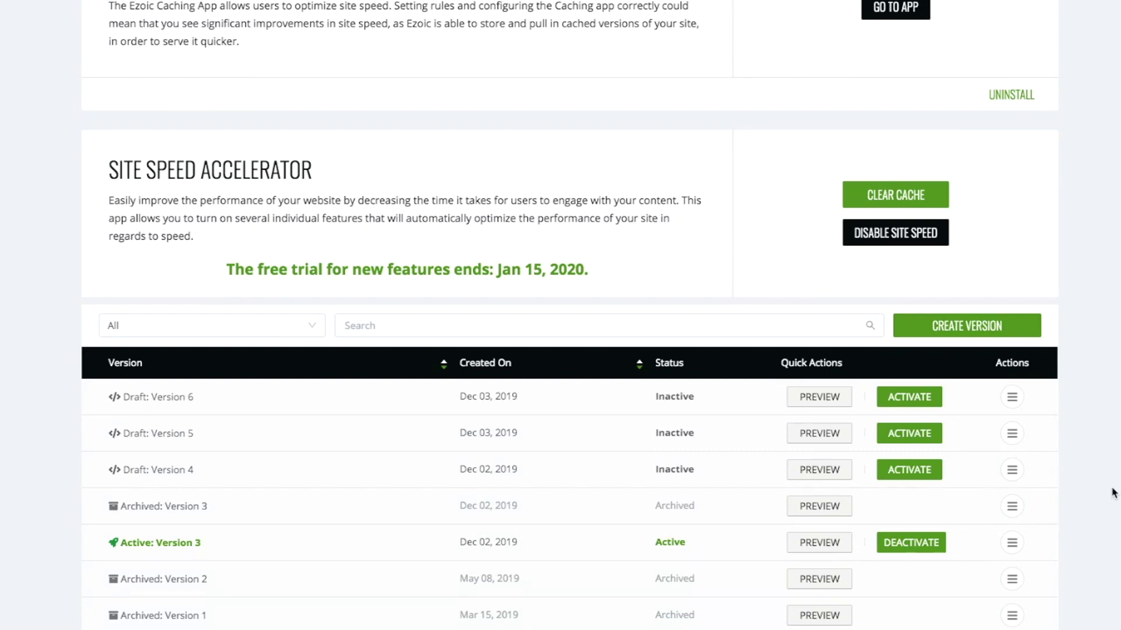
scroll(1114, 493, down, 1)
scroll(1114, 493, down, 1)
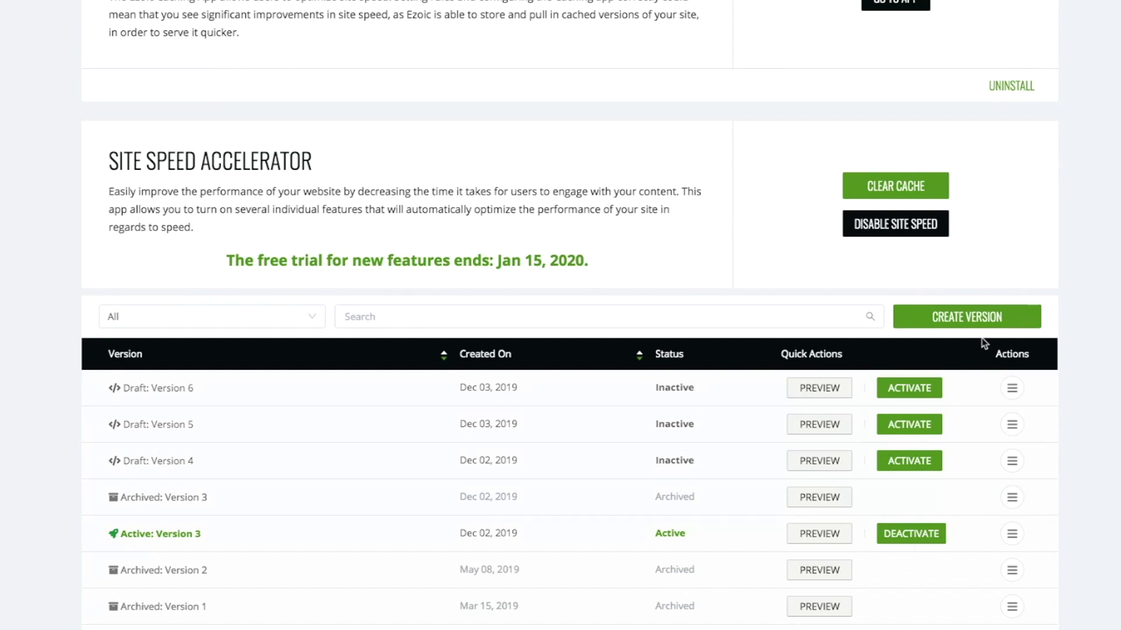
Compare the Conservative preset, then save a new Draft Version 7 using the Recommended preset.
click(974, 316)
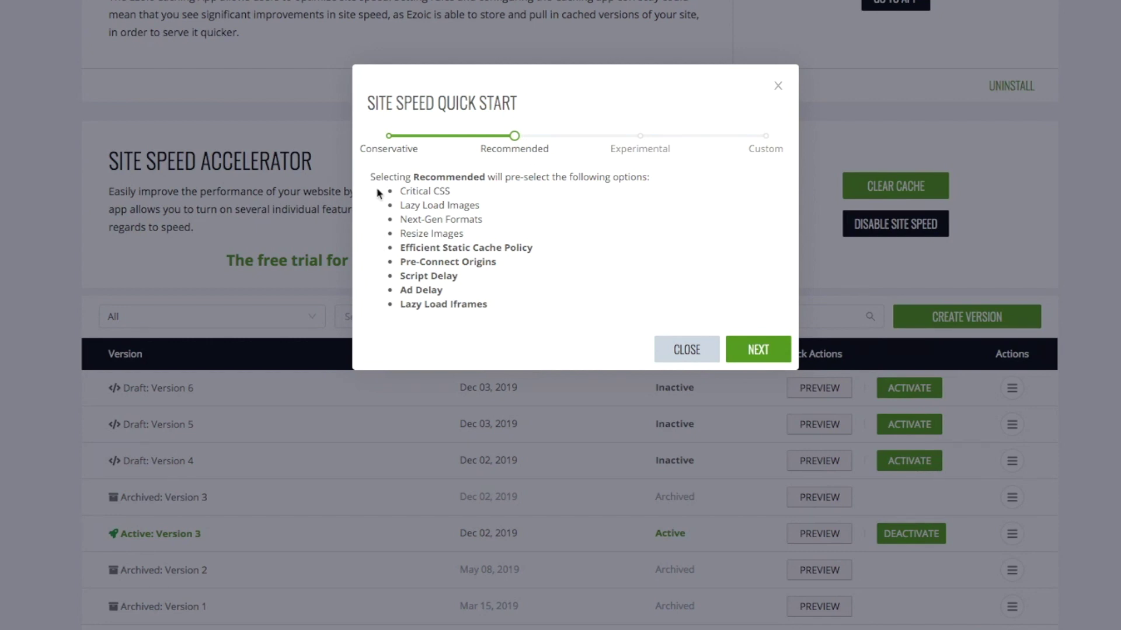
mouse_move(514, 140)
mouse_down()
mouse_move(387, 138)
mouse_move(758, 141)
mouse_move(530, 141)
mouse_up()
mouse_move(514, 135)
mouse_down()
mouse_move(388, 138)
mouse_move(514, 136)
mouse_up()
click(767, 355)
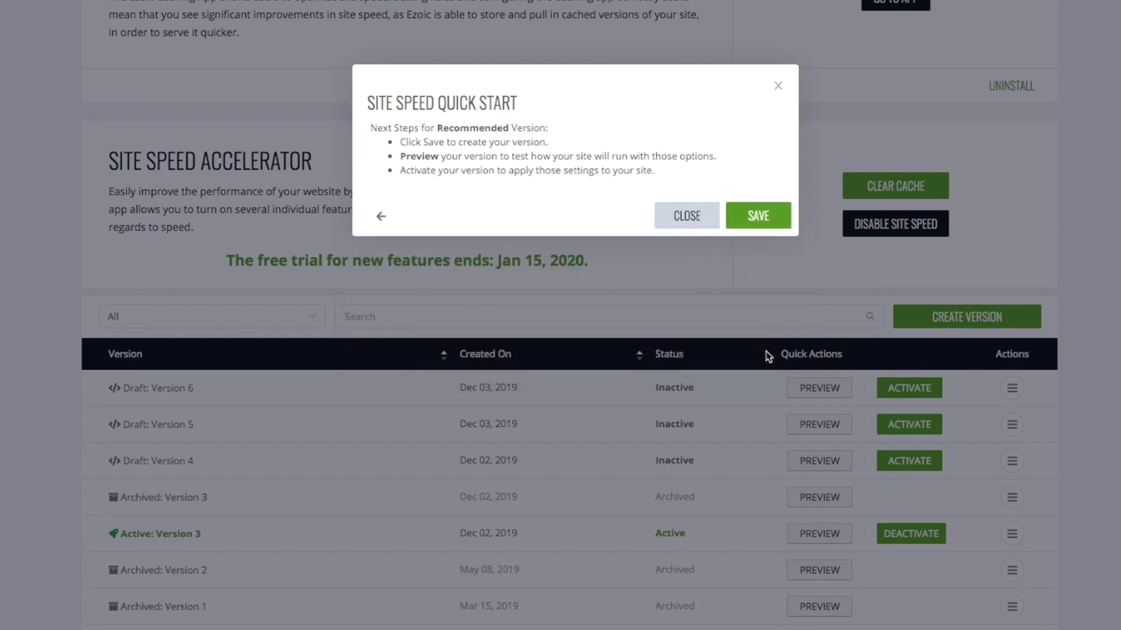
click(758, 216)
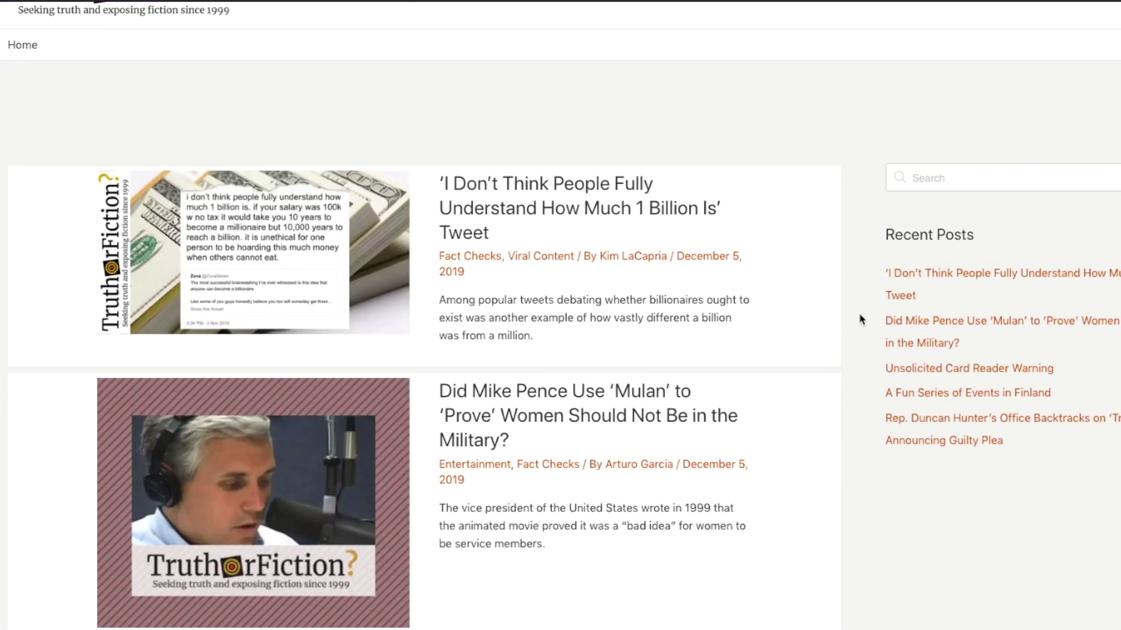
Open the 'I Don't Think People Fully Understand How Much 1 Billion Is' article from Recent Posts and scroll through it.
scroll(890, 330, up, 1)
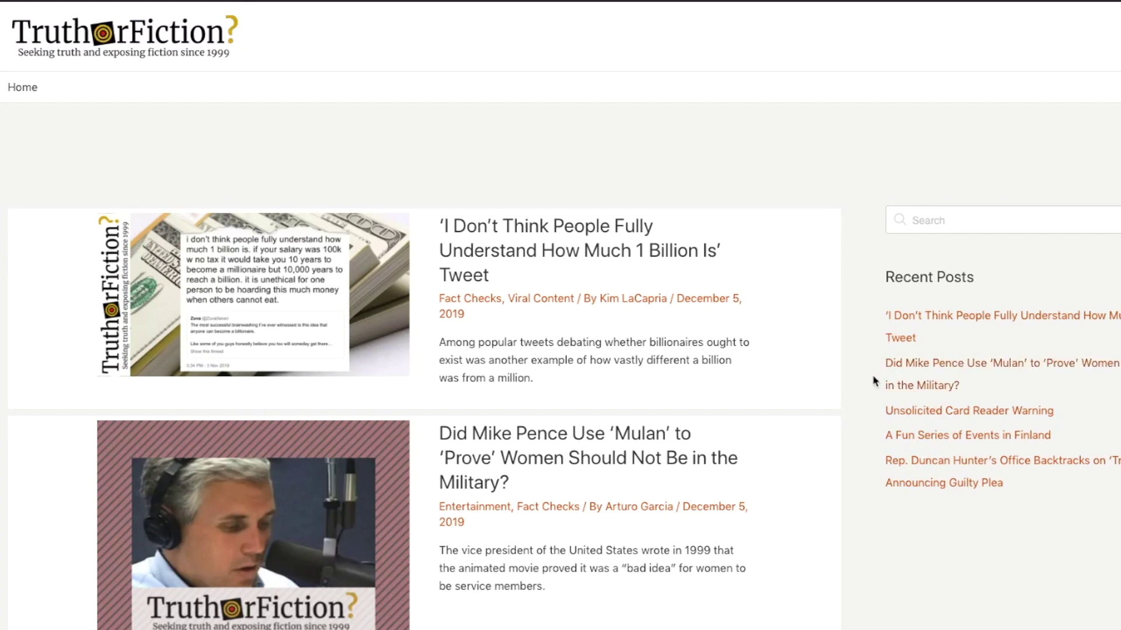
scroll(871, 376, down, 3)
scroll(871, 381, up, 3)
click(929, 324)
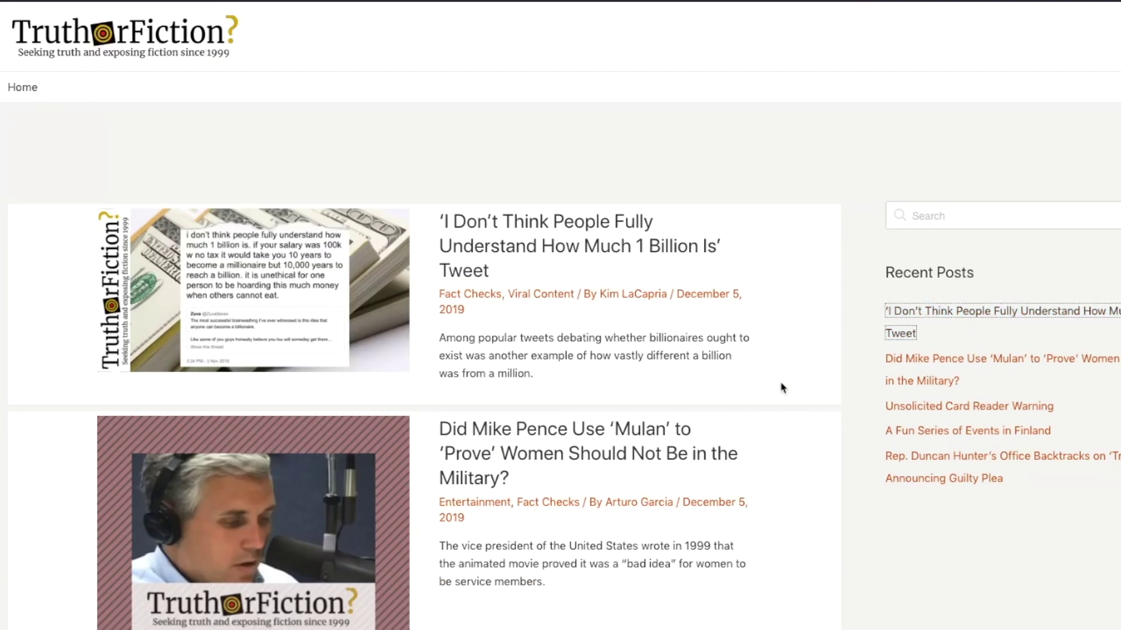
scroll(849, 393, down, 4)
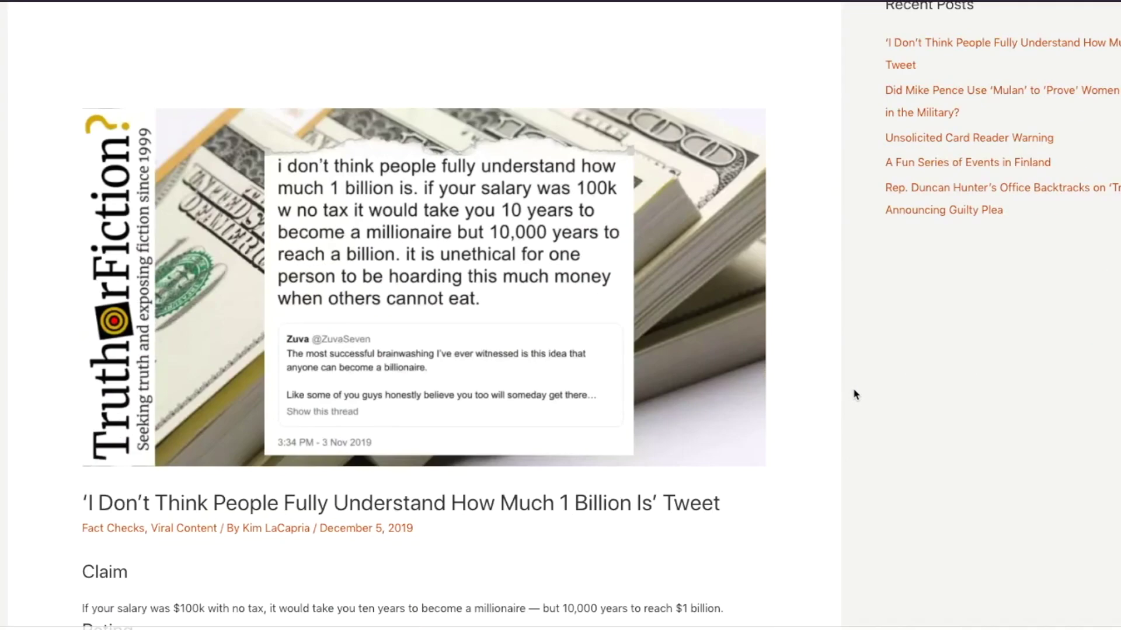
scroll(1045, 251, down, 6)
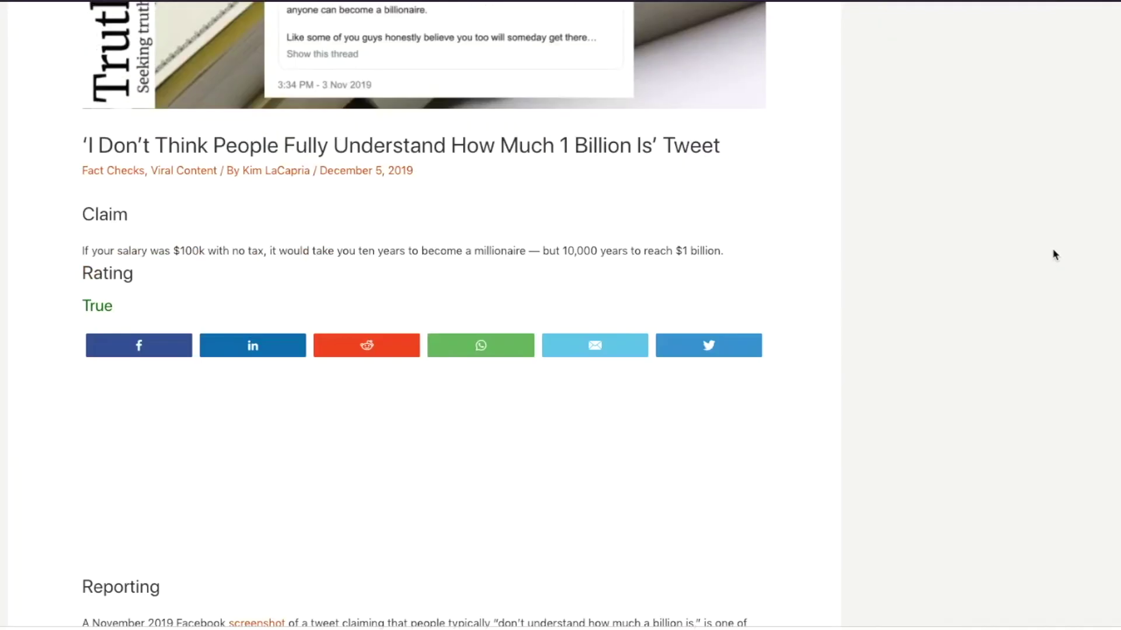
scroll(1056, 251, up, 10)
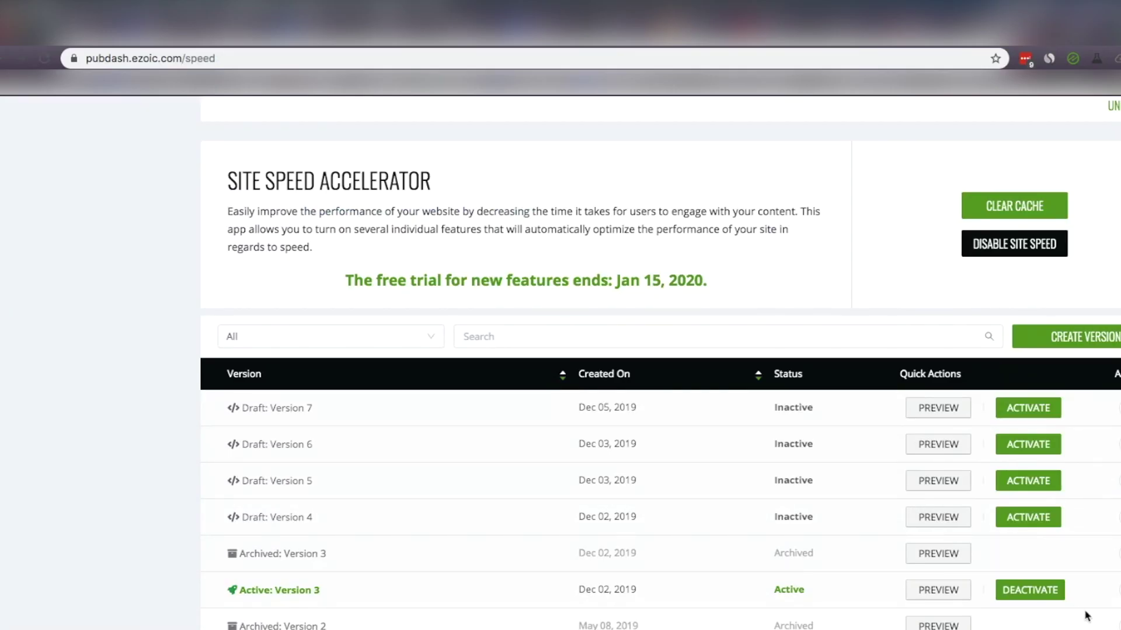
click(939, 592)
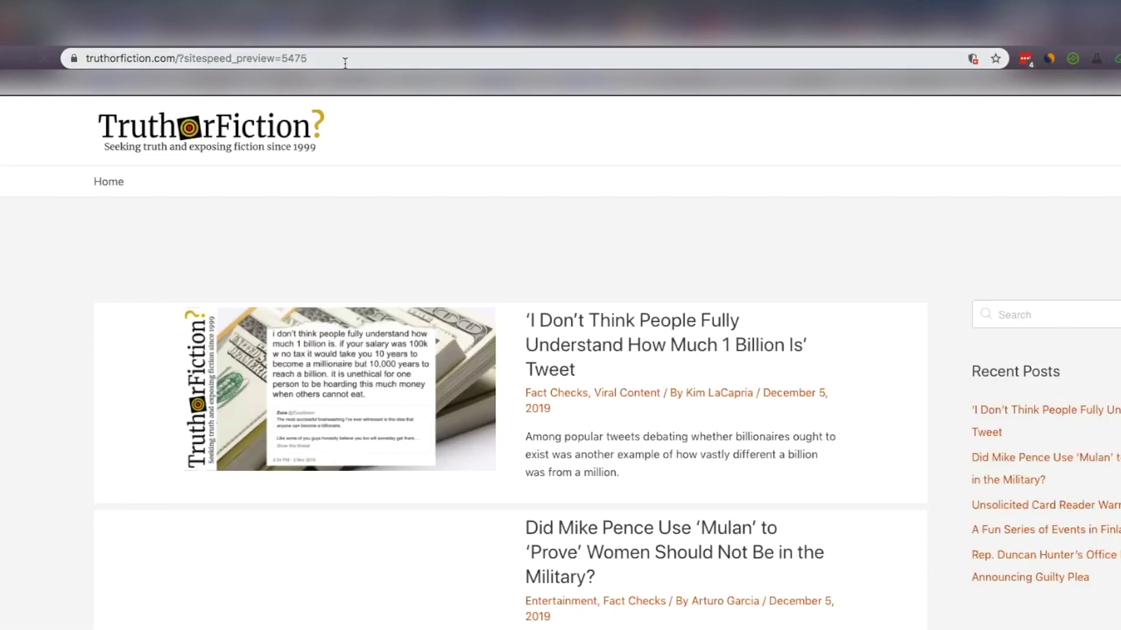
click(345, 62)
key(ctrl+c)
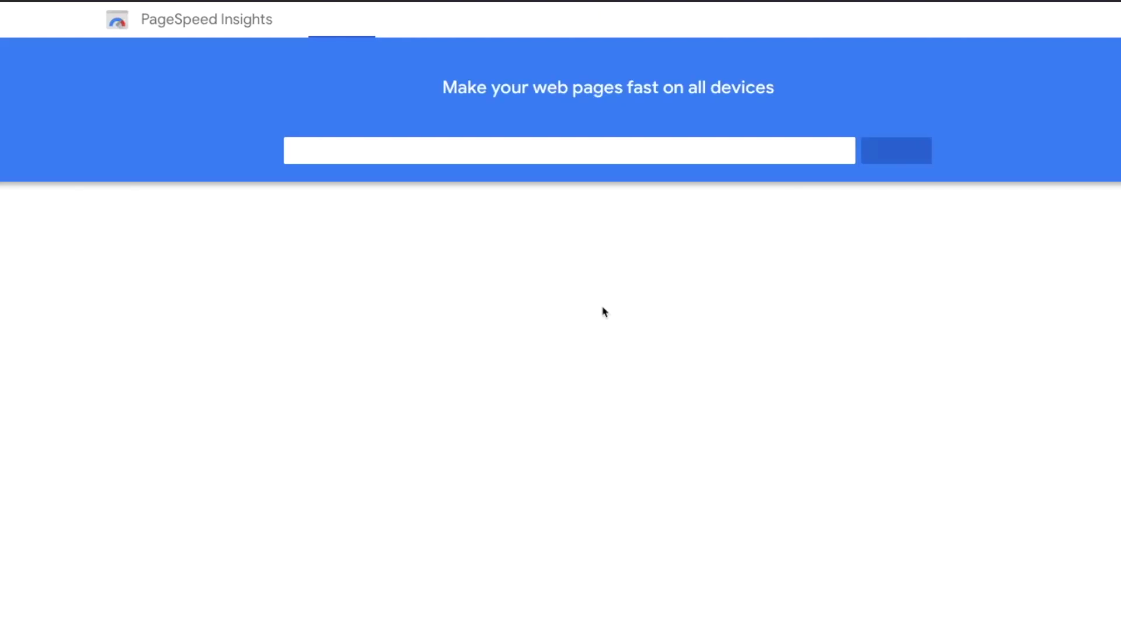
click(366, 150)
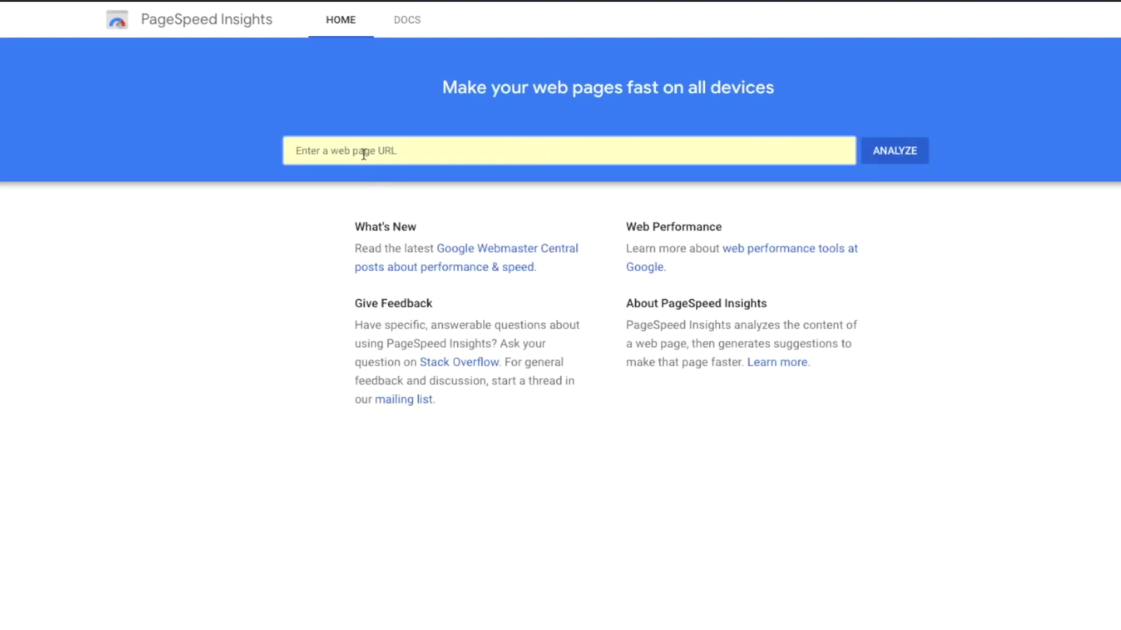
key(ctrl+v)
click(894, 157)
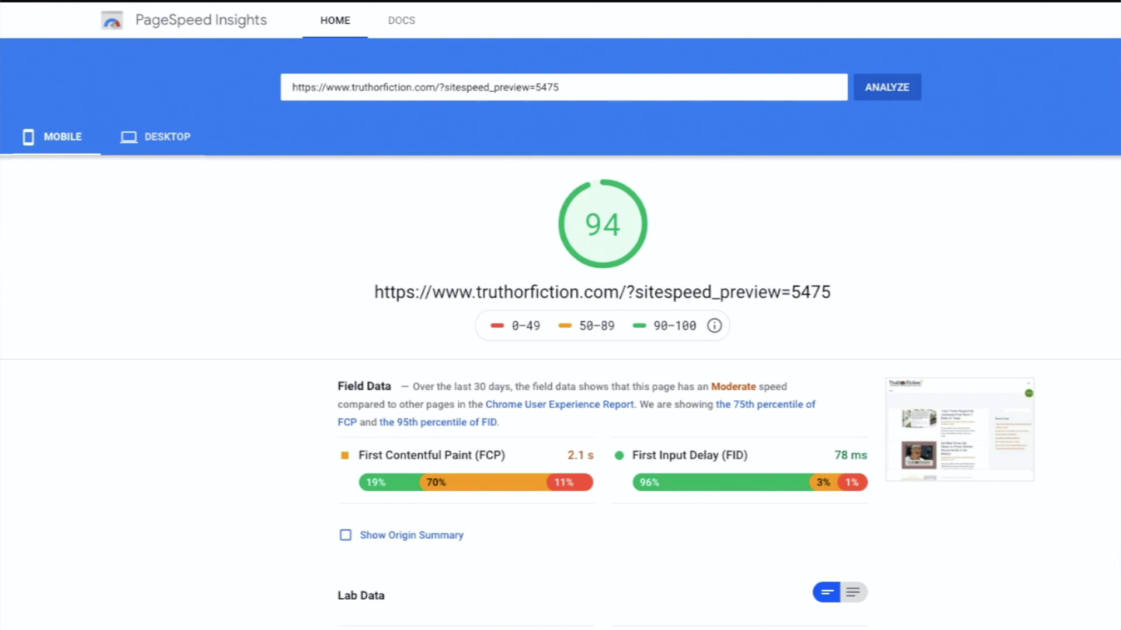
text(www.truthorfiction.com)
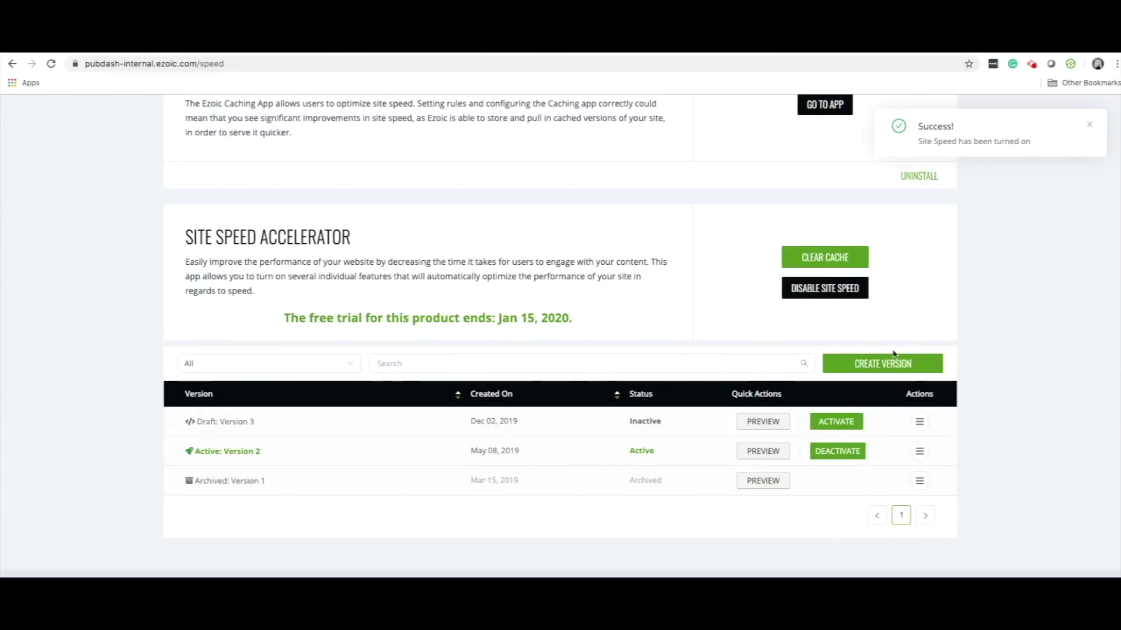
Create and activate a Recommended version, then analyse truthorfiction.com in PageSpeed Insights, scoring 99 on desktop.
click(893, 366)
click(511, 149)
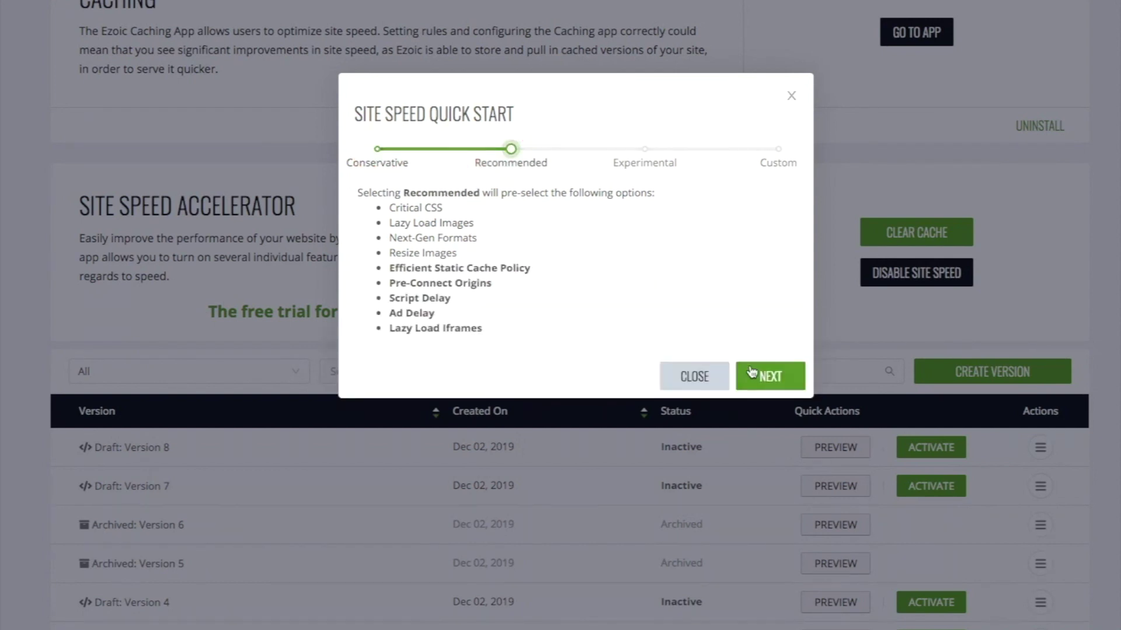
click(768, 375)
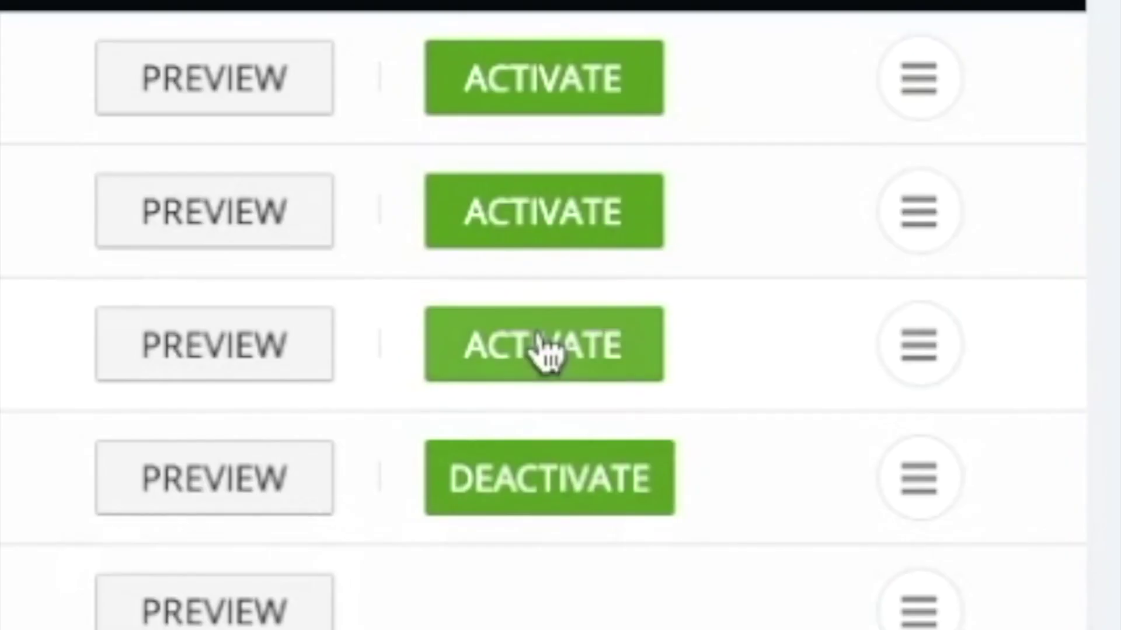
click(543, 349)
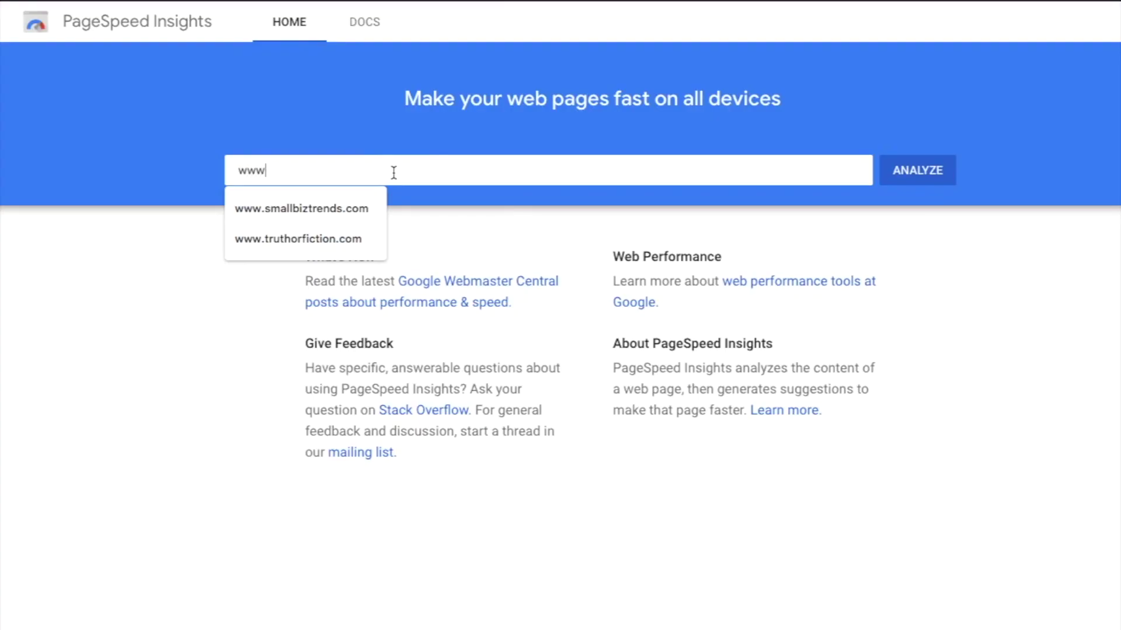
text(truthorfiction.com)
key(Return)
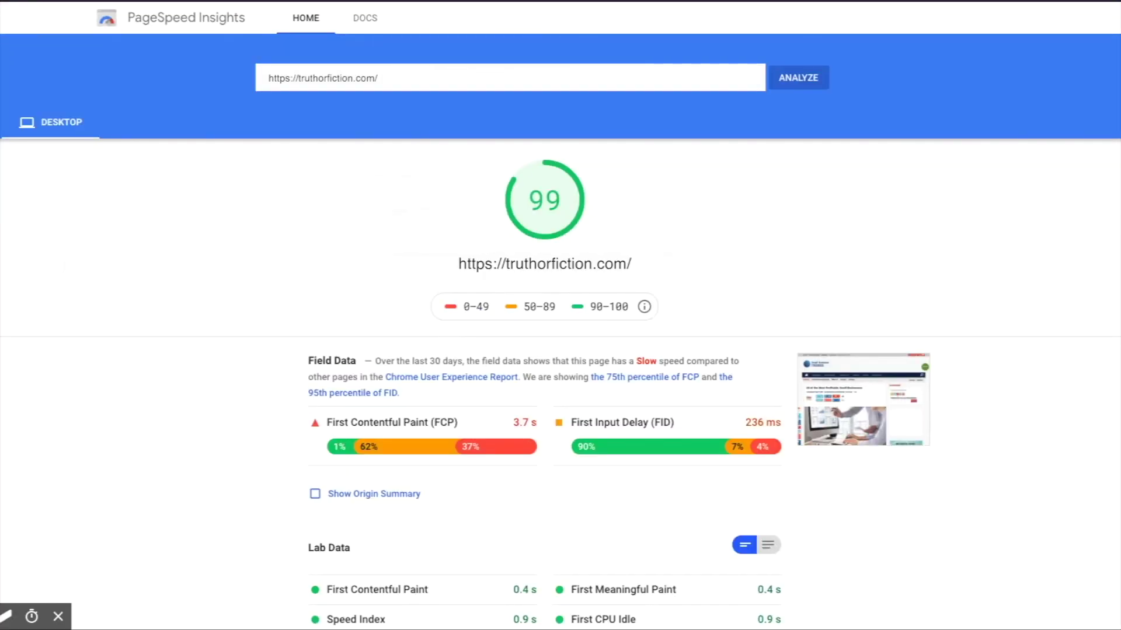